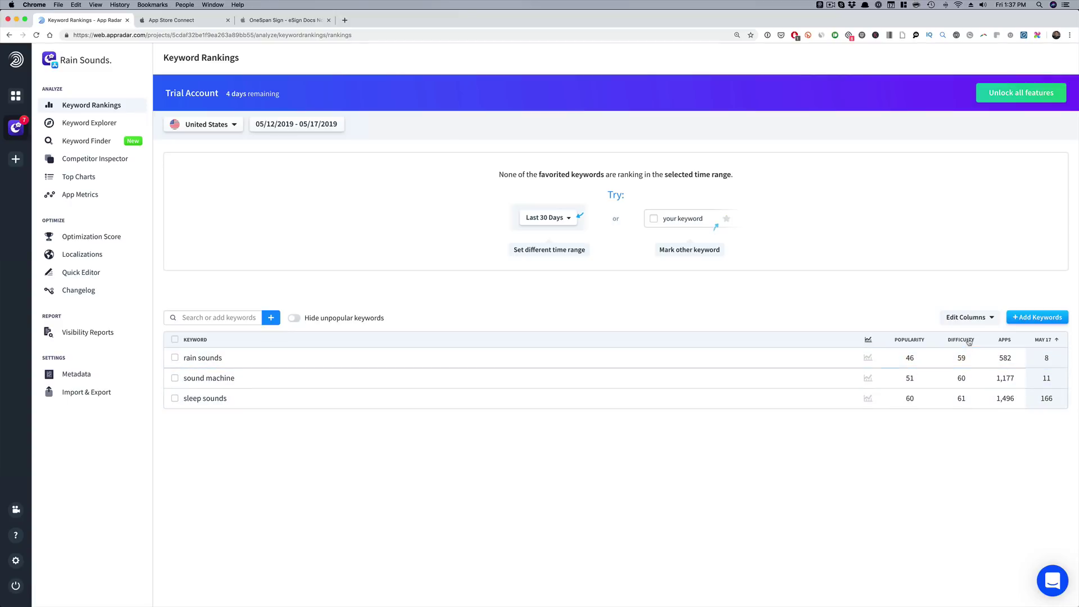
pyautogui.moveTo(968, 342)
pyautogui.click(1004, 340)
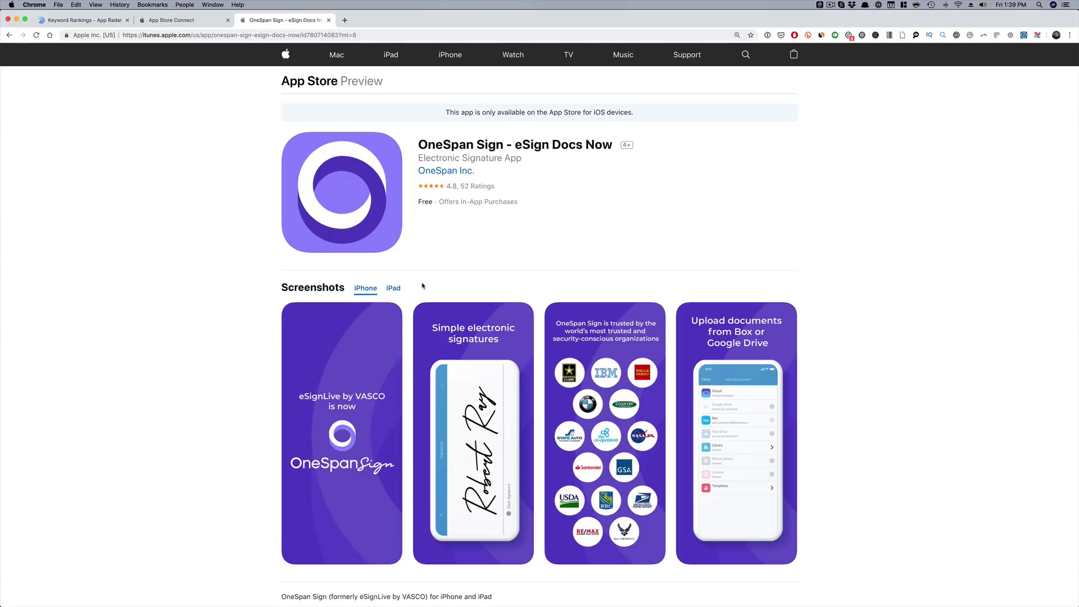
# Step: Look through the iPhone screenshots on the OneSpan Sign App Store page
pyautogui.scroll(-2, 422, 286)
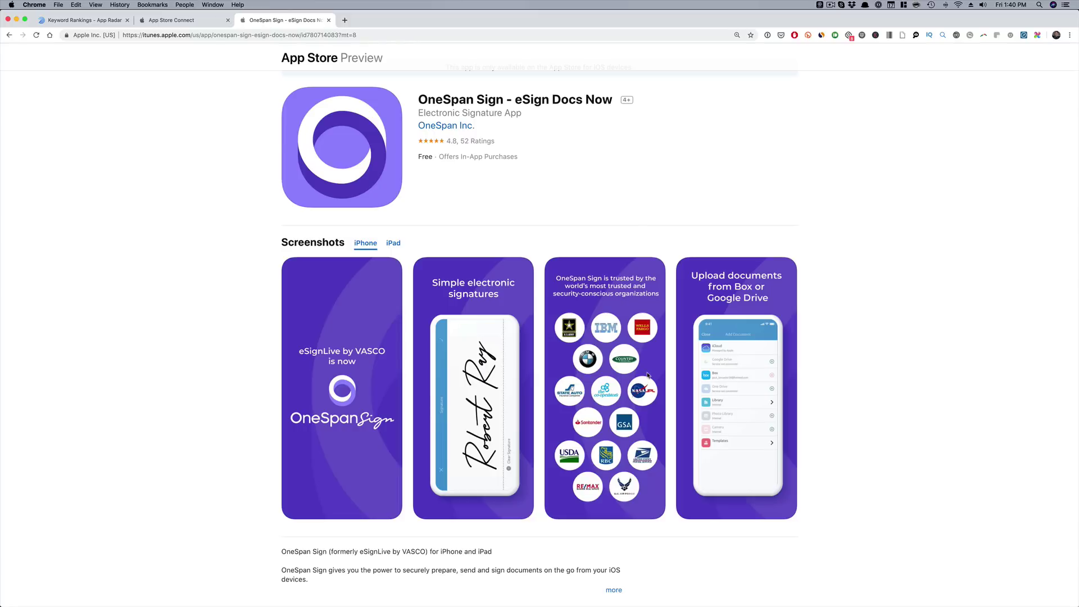
pyautogui.hscroll(5, 648, 374)
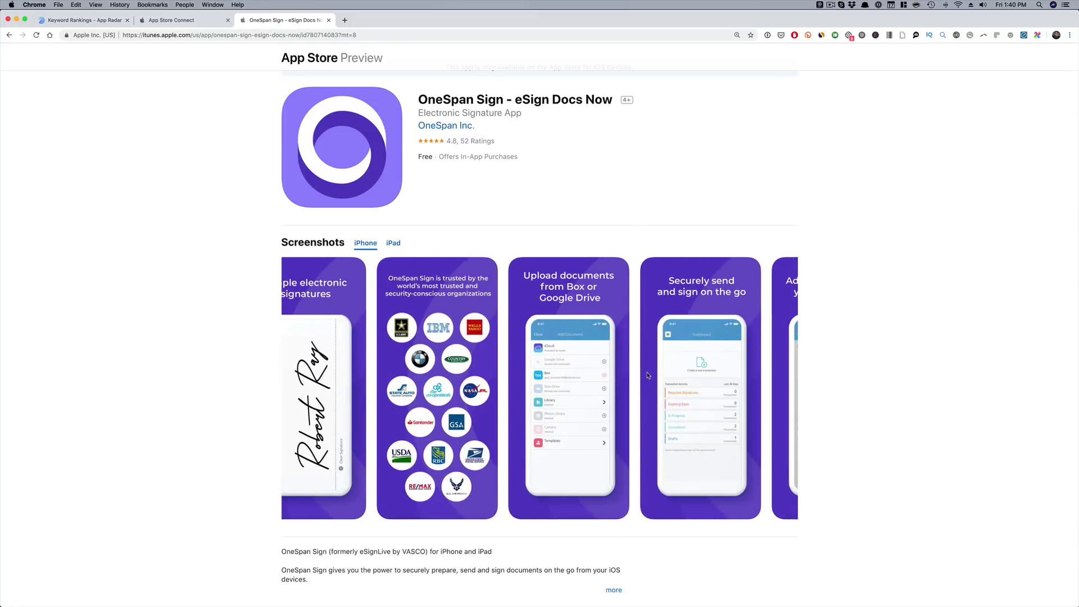
pyautogui.hscroll(2, 648, 375)
pyautogui.hscroll(-4, 465, 370)
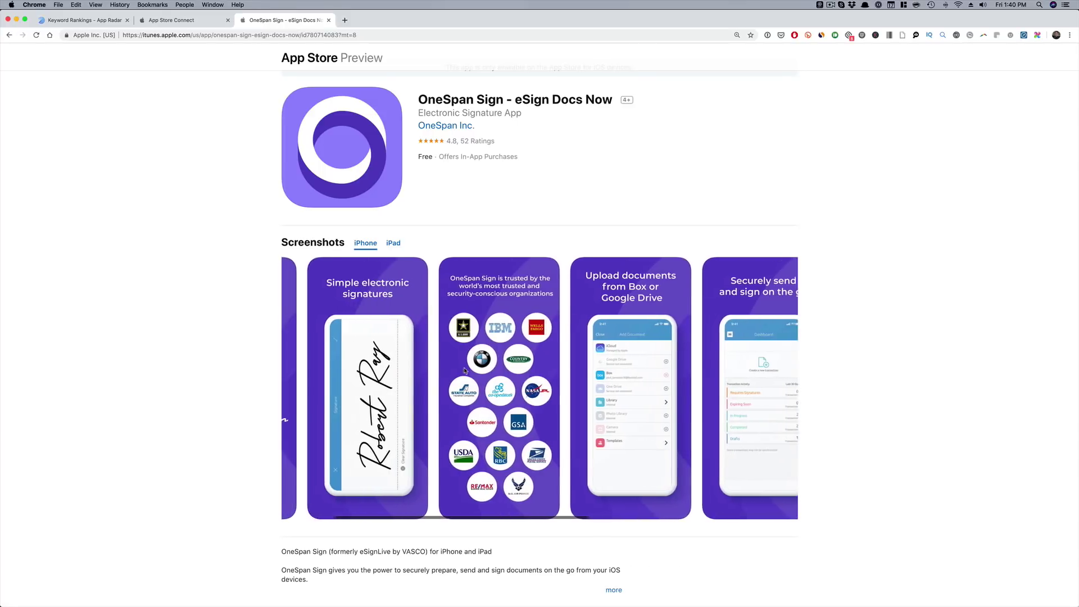
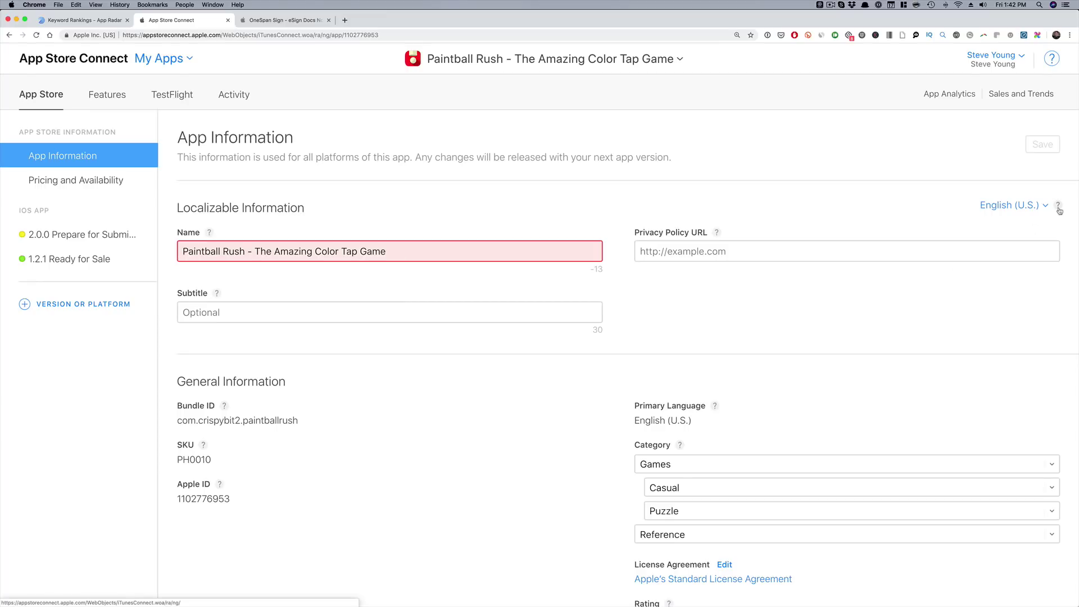
# Step: Check which localizations the App Stores in The United States and Canada use, using the App Stores and Localizations reference
pyautogui.click(1059, 210)
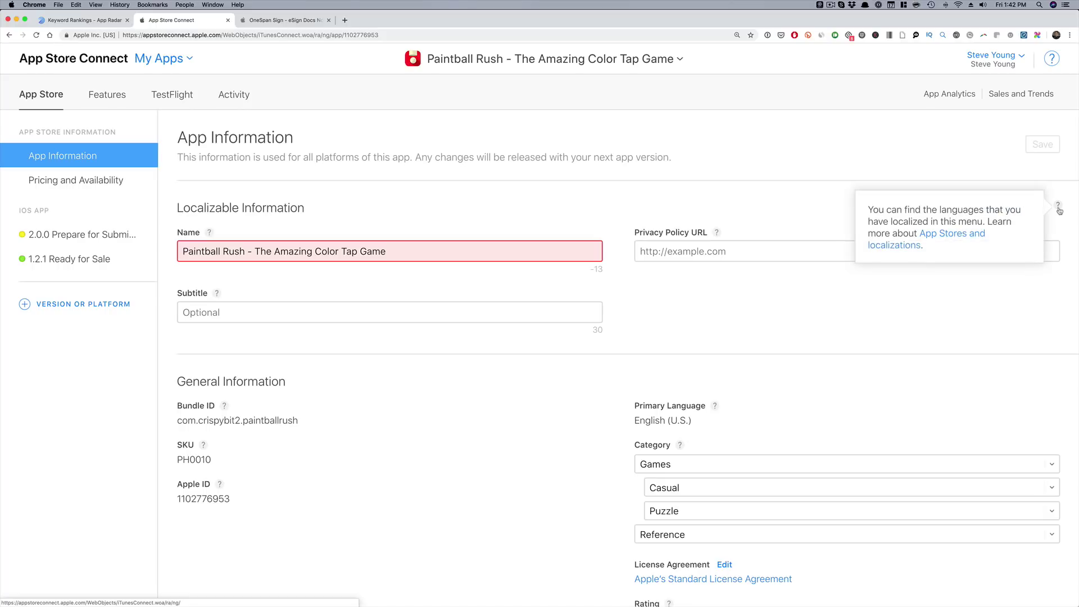
pyautogui.click(962, 240)
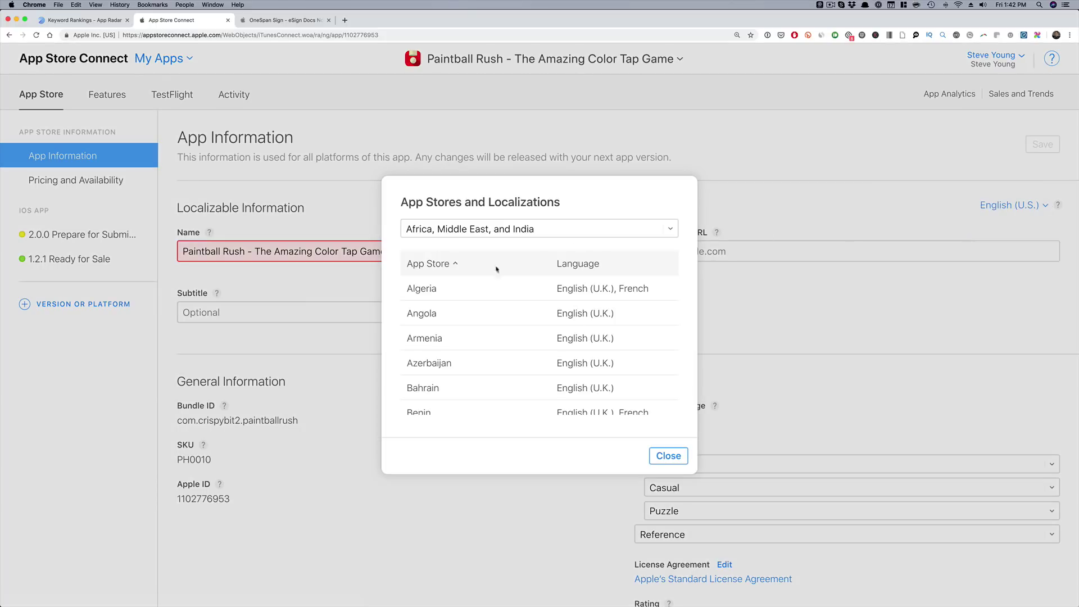
pyautogui.click(509, 234)
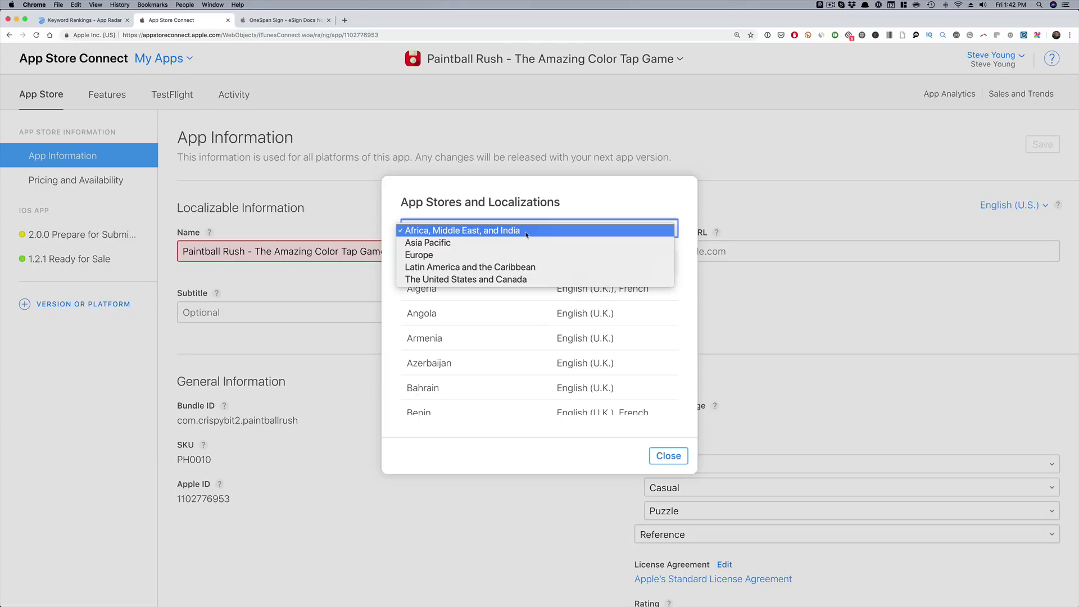
pyautogui.click(506, 279)
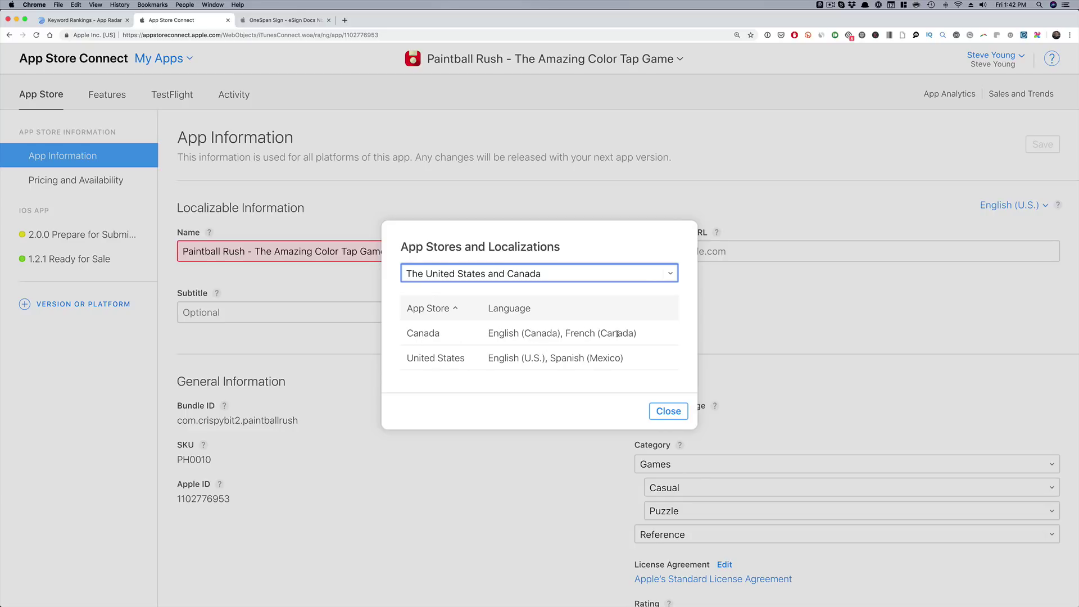
pyautogui.click(665, 411)
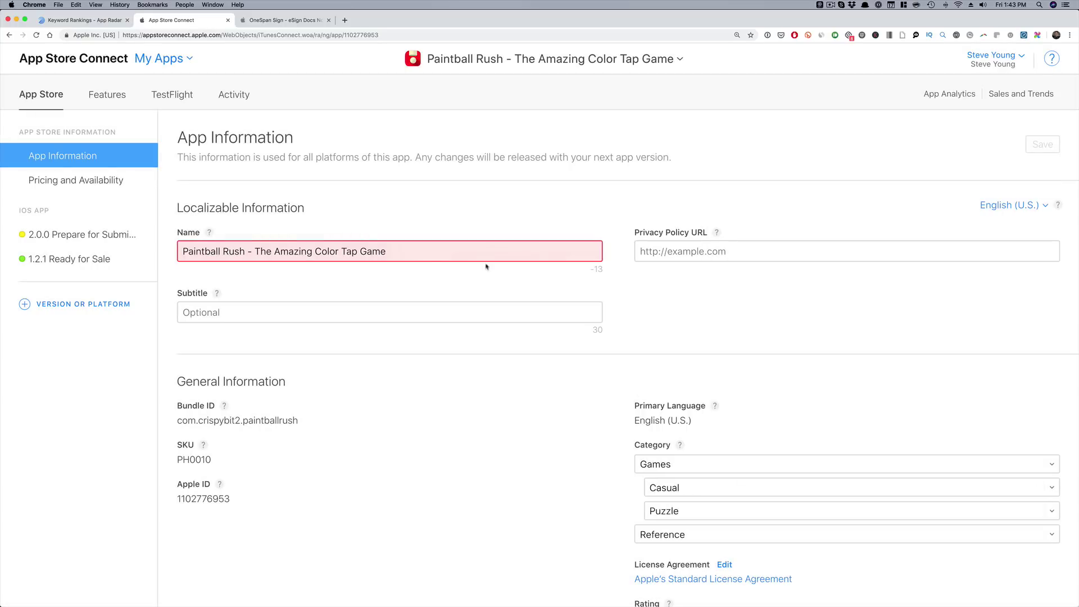
# Step: Add a Spanish (Mexico) localization to the Paintball Rush app information
pyautogui.moveTo(189, 251)
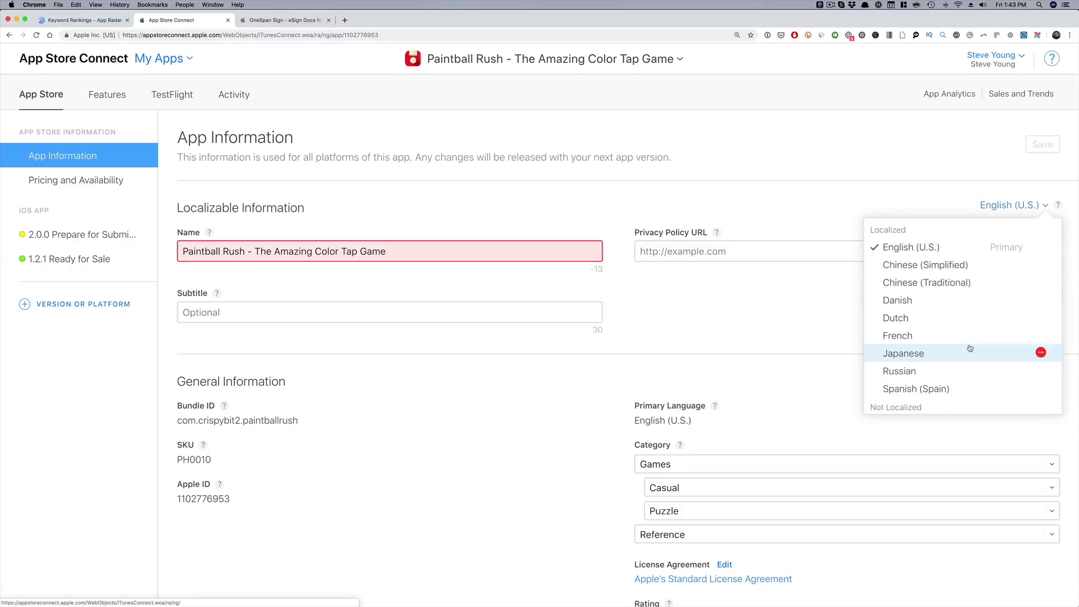
pyautogui.scroll(-1, 927, 394)
pyautogui.scroll(-10, 927, 388)
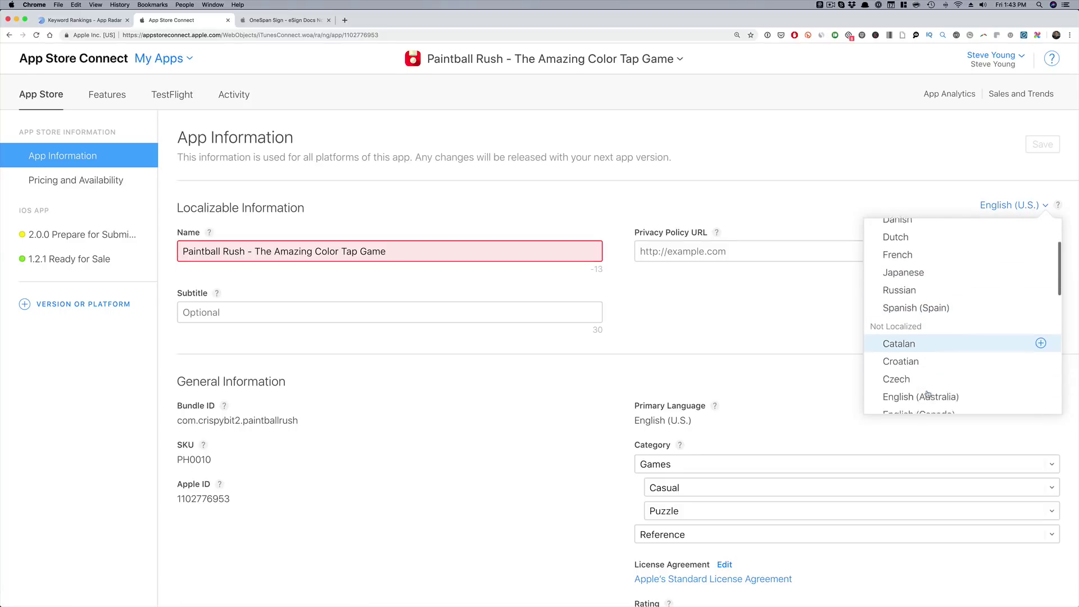
pyautogui.click(929, 364)
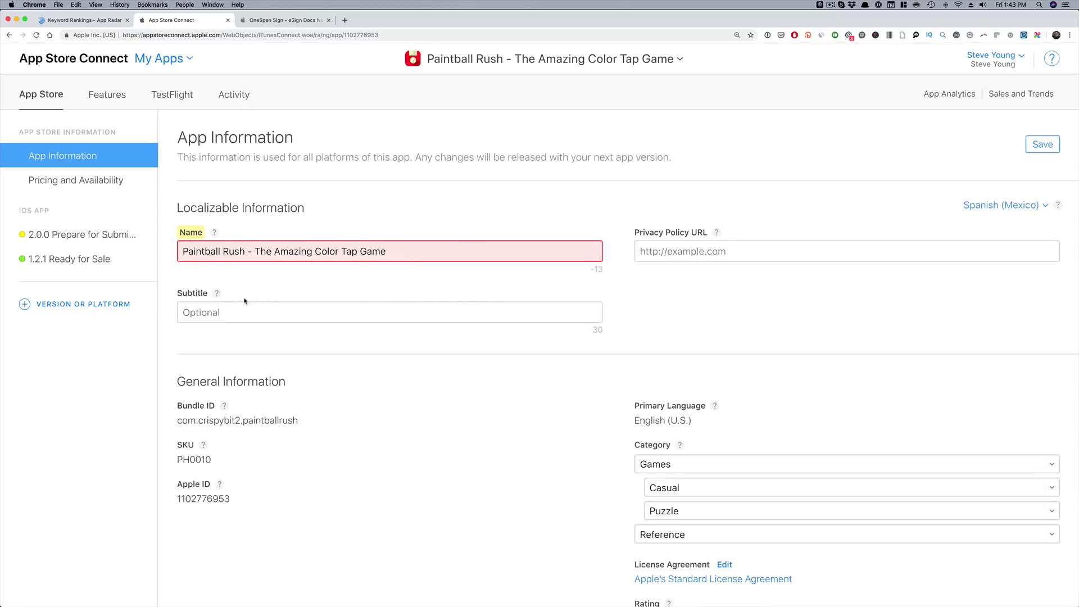
# Step: Add an English (Canada) localization to the app information
pyautogui.click(980, 206)
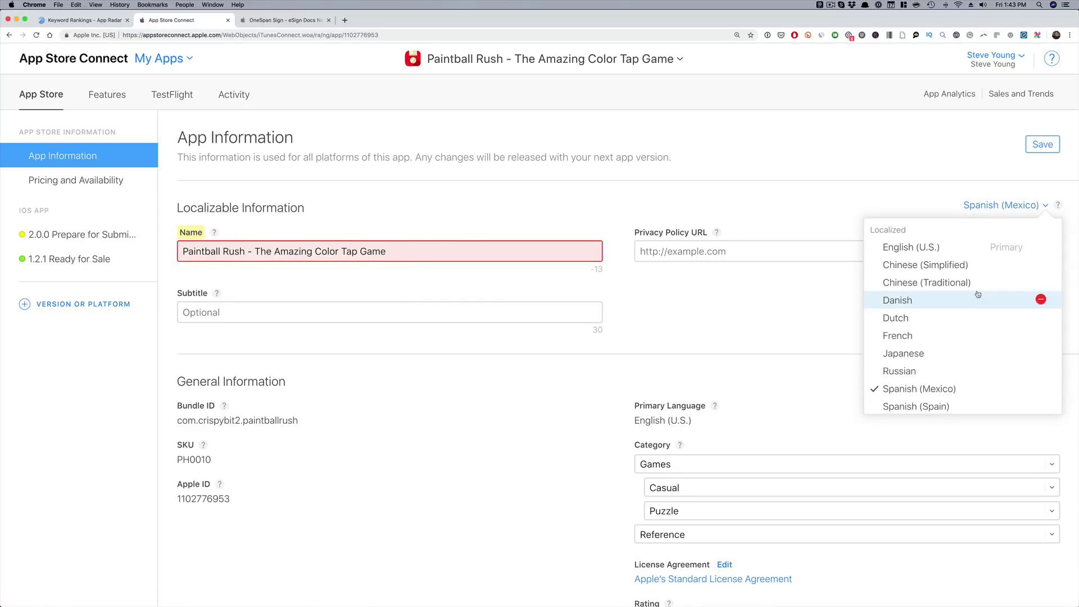
pyautogui.scroll(-3, 944, 337)
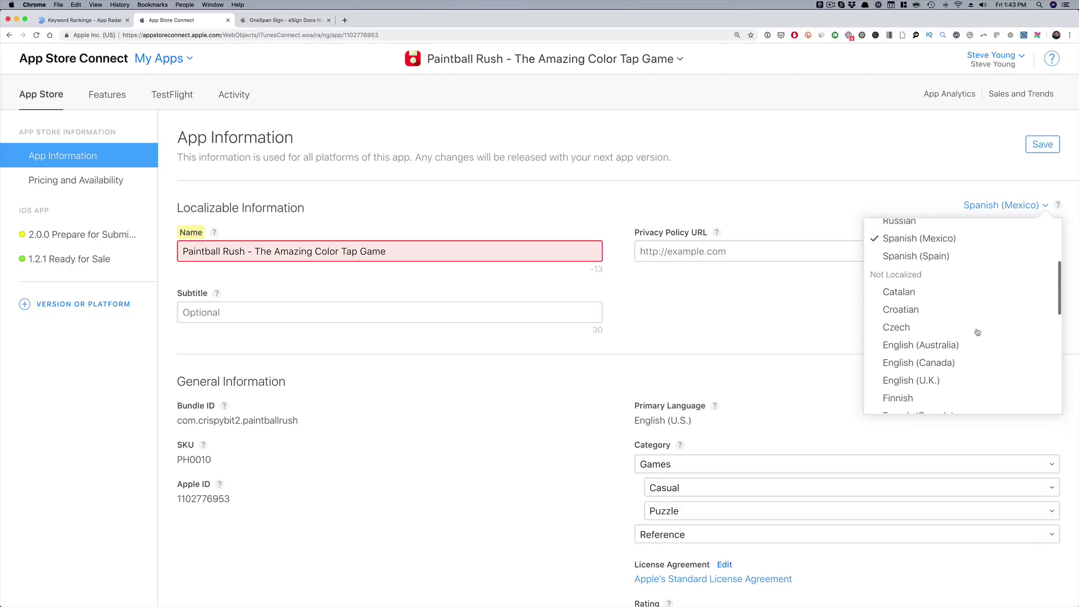
pyautogui.click(948, 363)
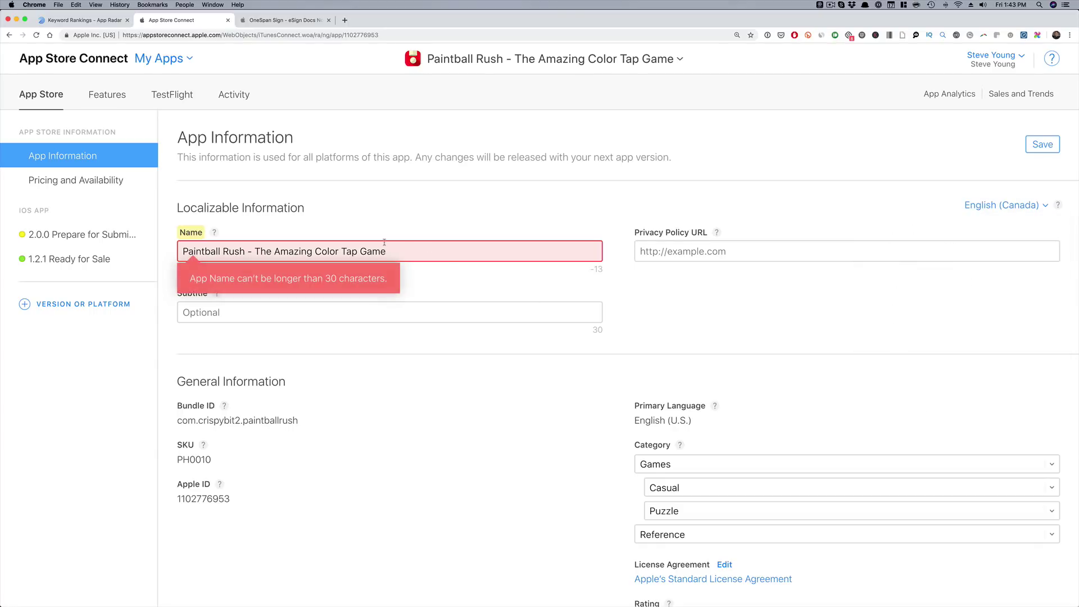
# Step: Add a French (Canada) localization to the app information
pyautogui.click(1020, 206)
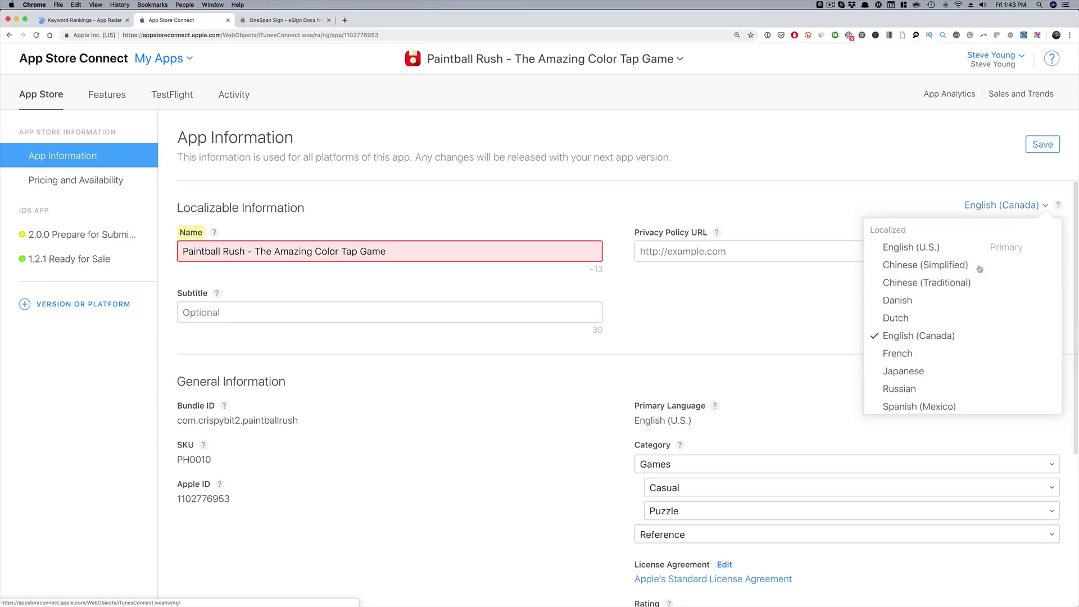
pyautogui.scroll(-3, 977, 282)
pyautogui.scroll(-5, 977, 283)
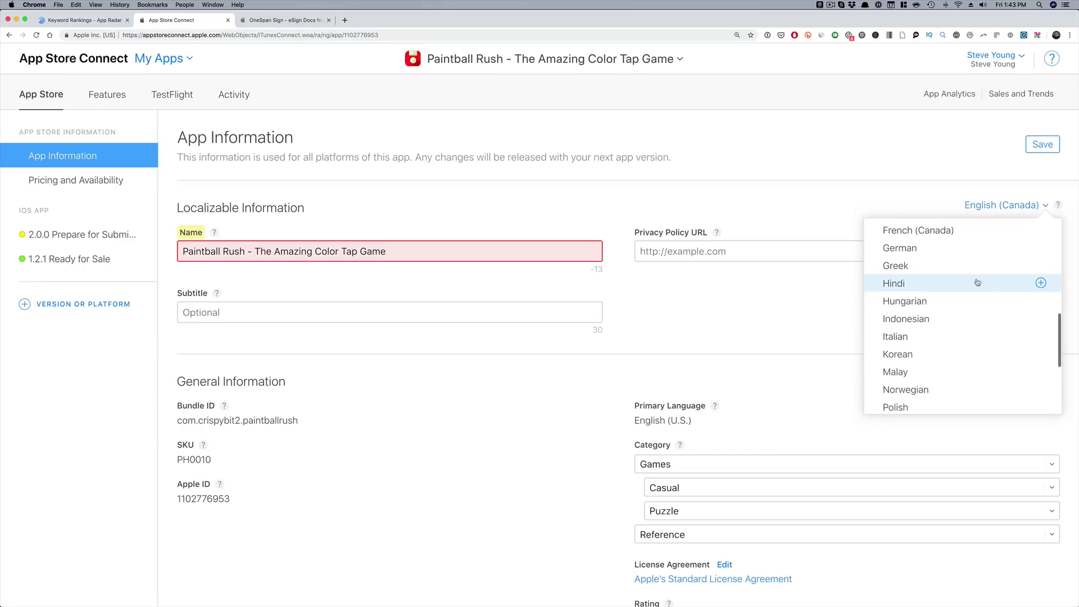
pyautogui.scroll(1, 958, 269)
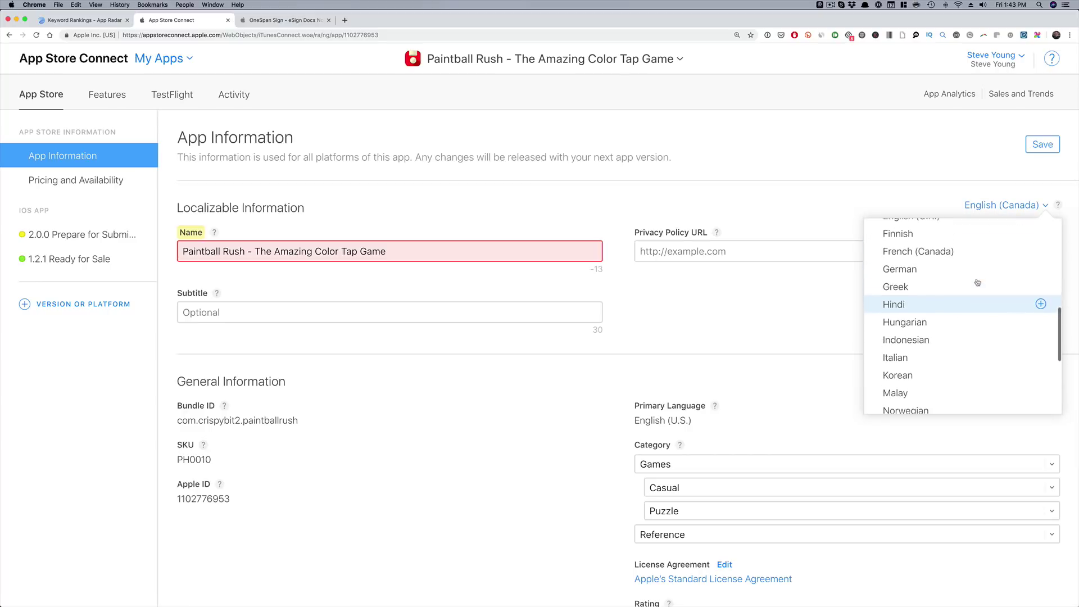
pyautogui.click(950, 257)
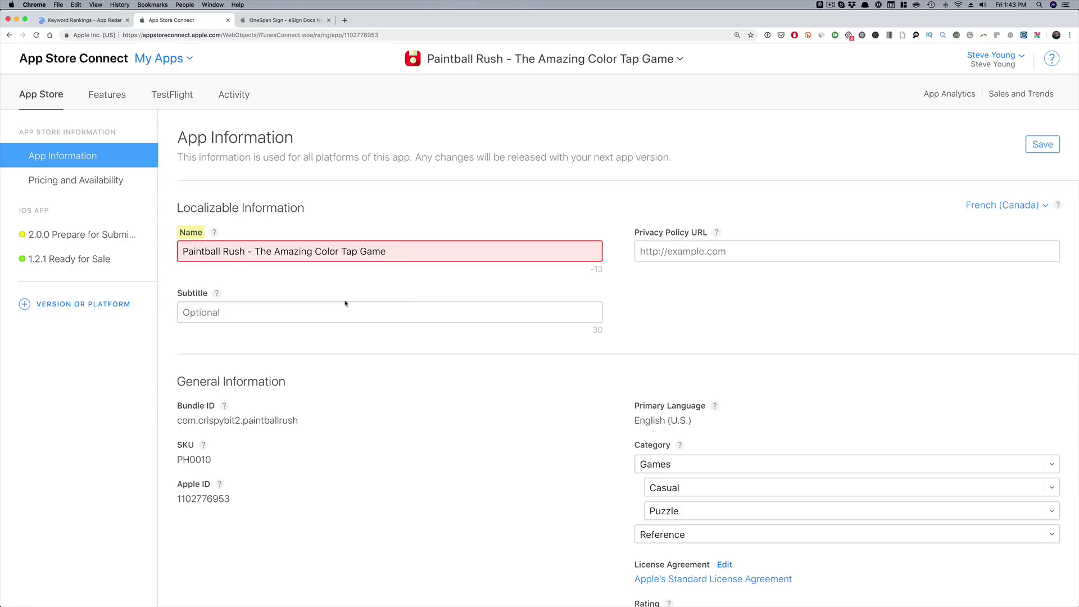
# Step: Discard the unsaved localization changes and review the keywords and available languages of iOS version 1.2.1
pyautogui.click(97, 267)
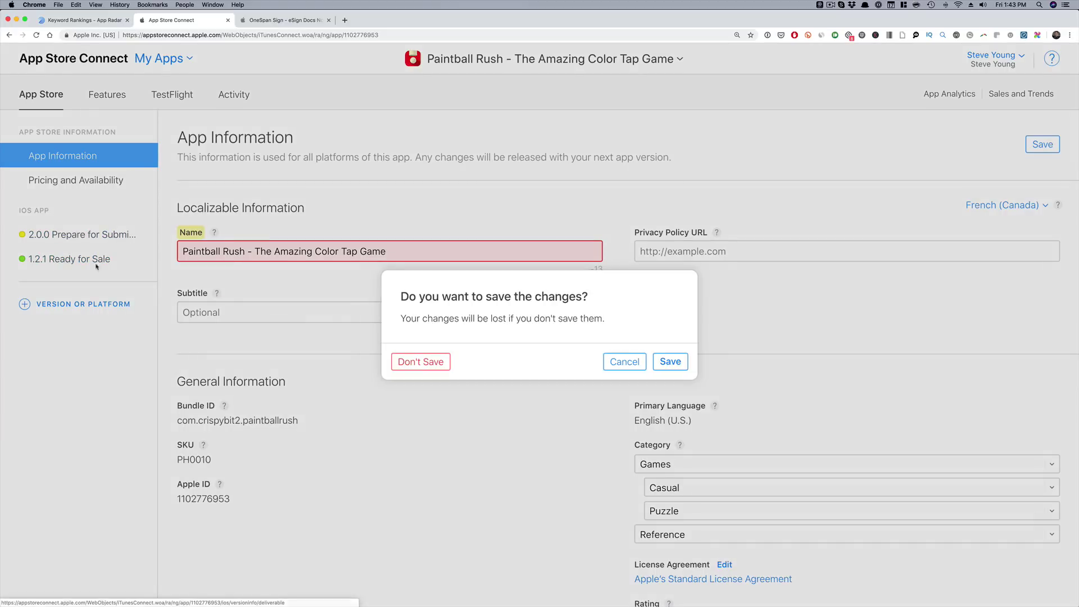
pyautogui.click(446, 365)
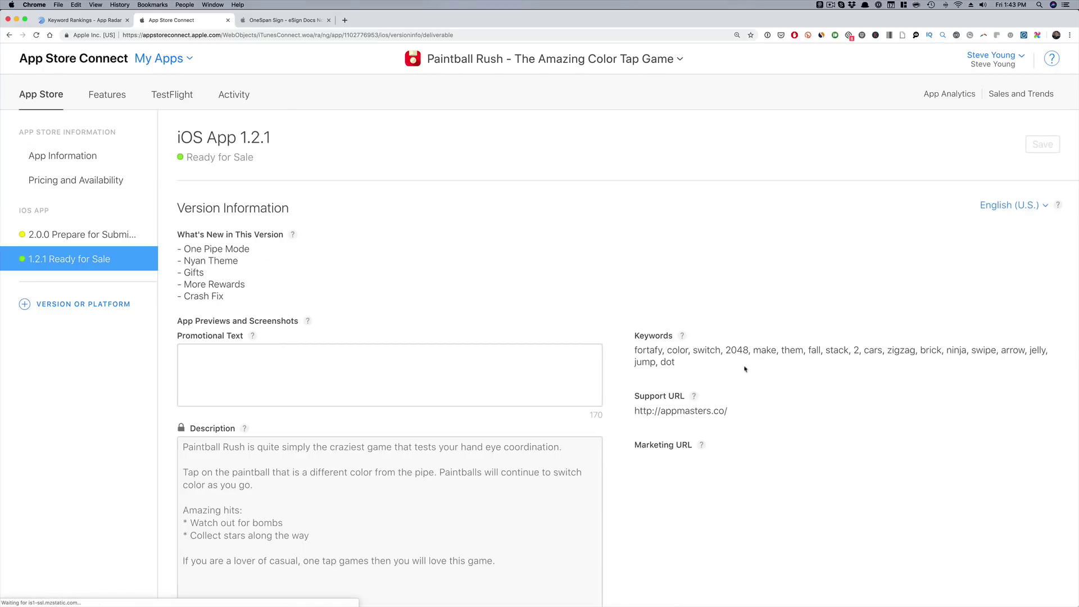
pyautogui.scroll(-3, 713, 404)
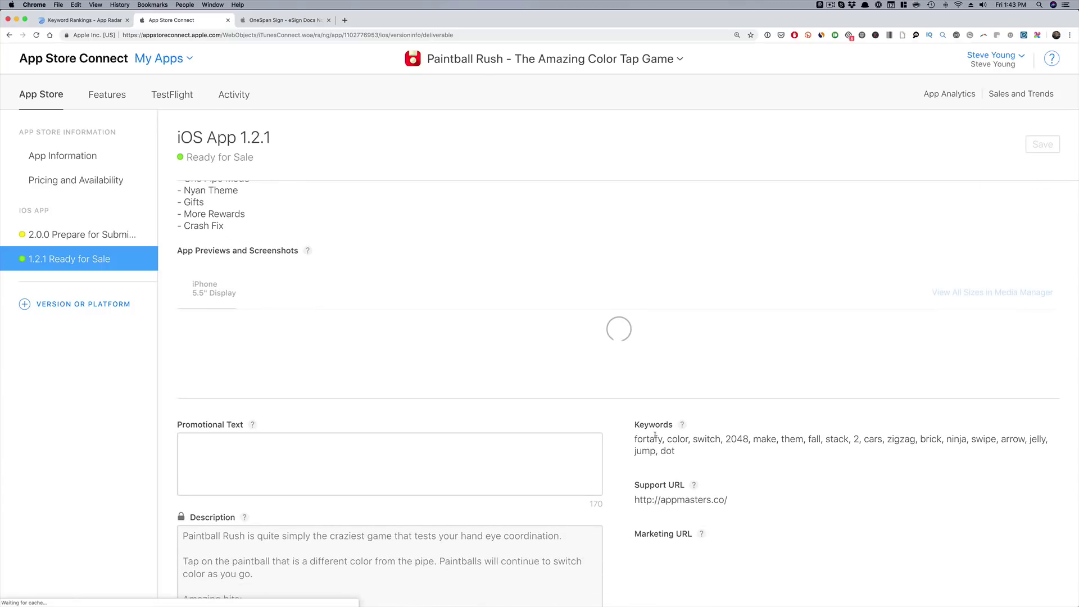
pyautogui.scroll(3, 1004, 236)
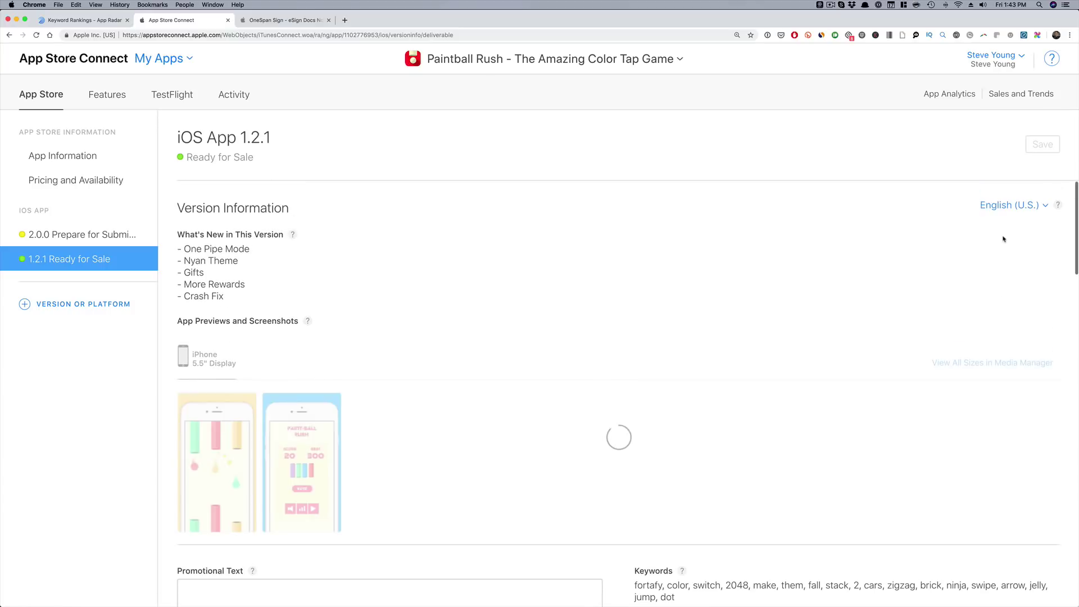
pyautogui.click(1008, 206)
pyautogui.scroll(-3, 916, 304)
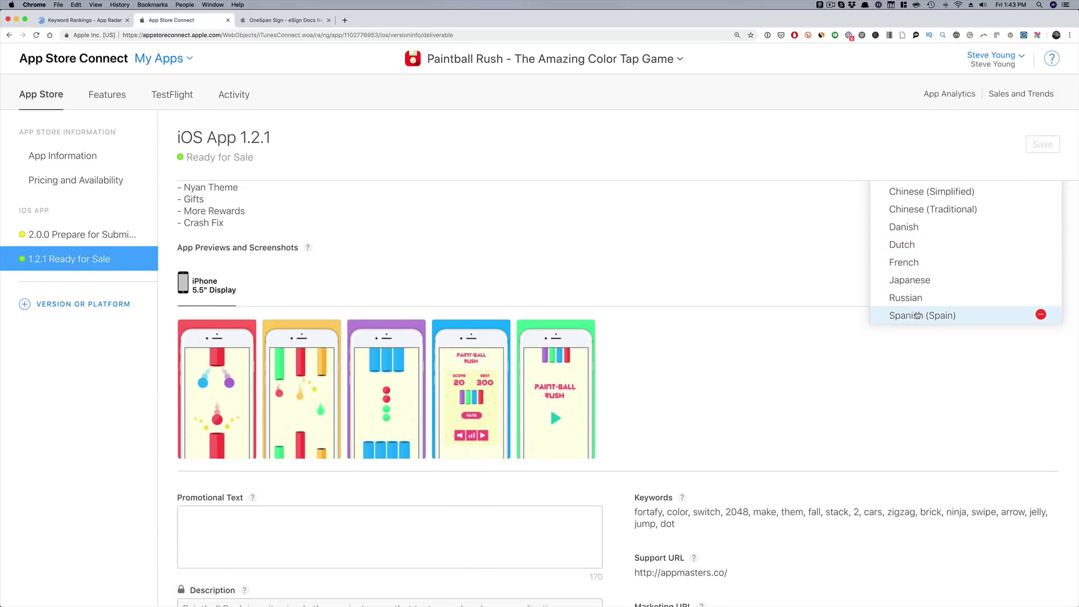
# Step: In iOS version 2.0.0, add a not yet localized language and open its Keywords field for editing
pyautogui.click(121, 245)
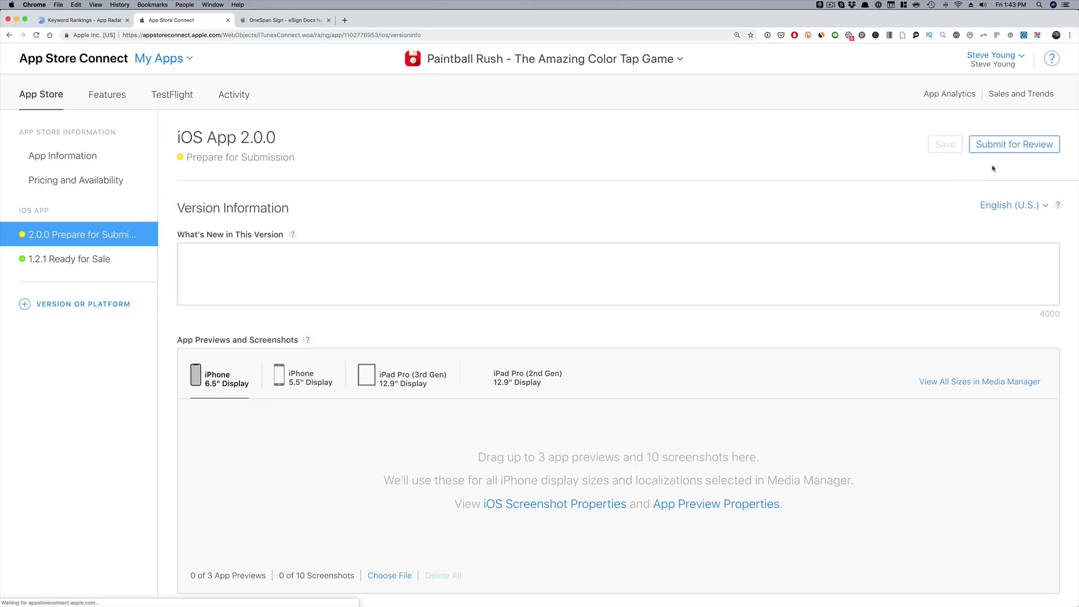
pyautogui.click(1014, 204)
pyautogui.scroll(-3, 983, 304)
pyautogui.scroll(-10, 916, 304)
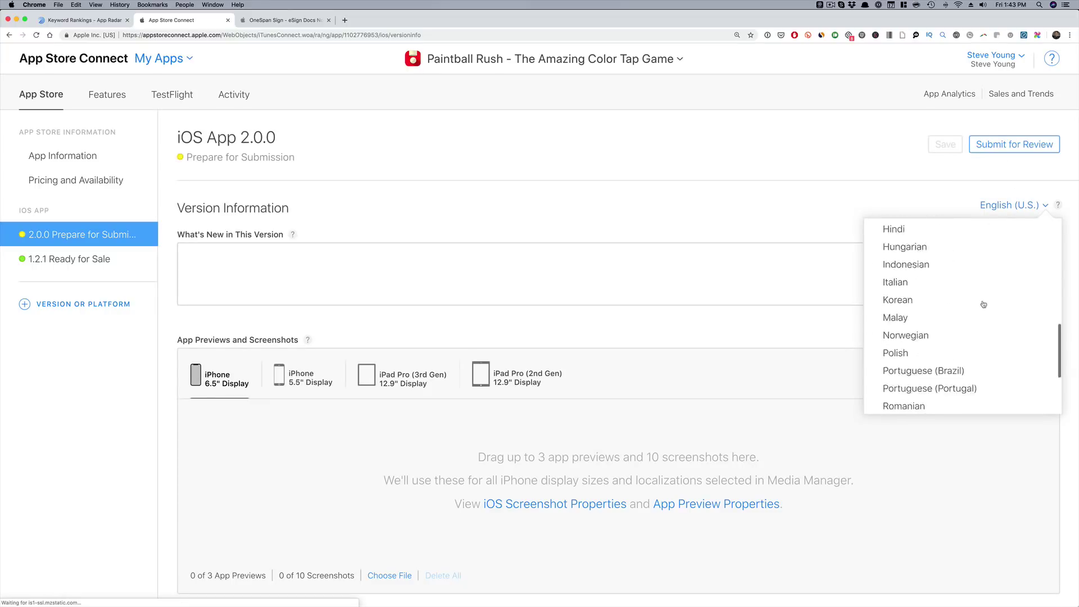
pyautogui.click(1036, 349)
pyautogui.scroll(-6, 904, 414)
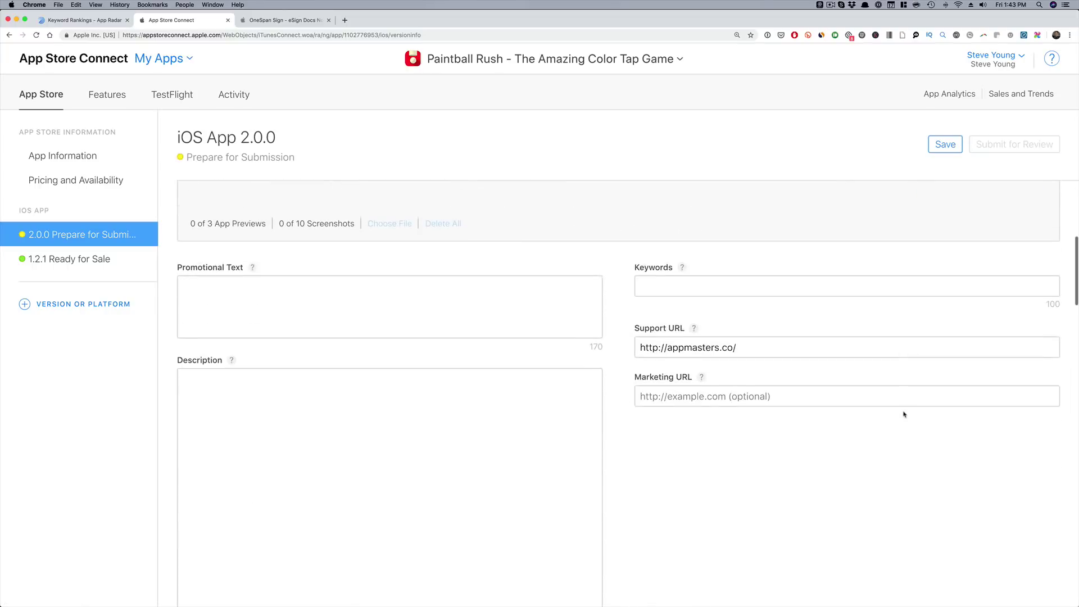
pyautogui.click(671, 286)
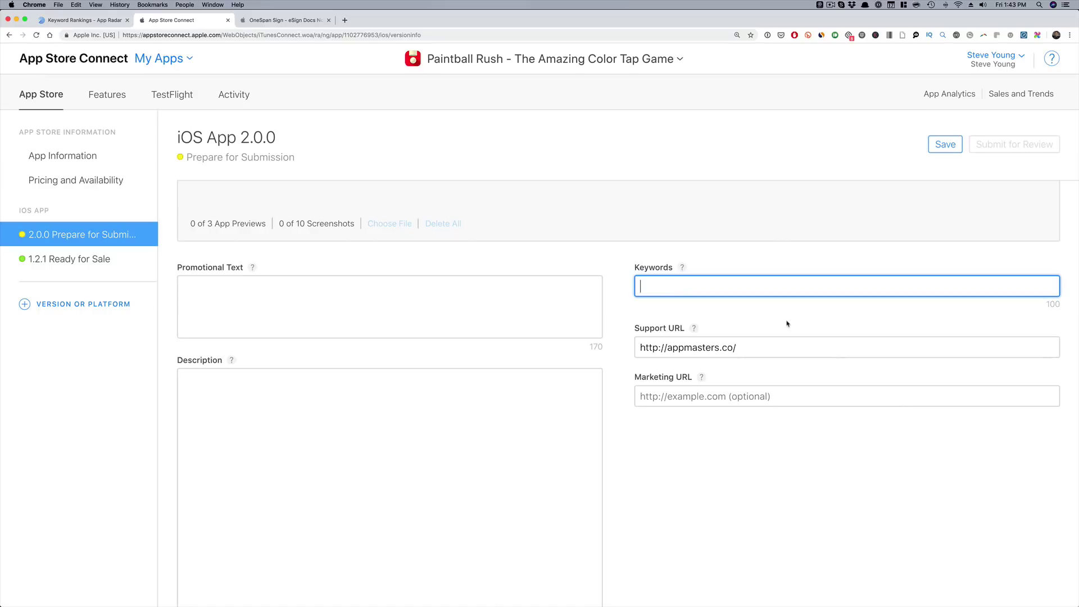